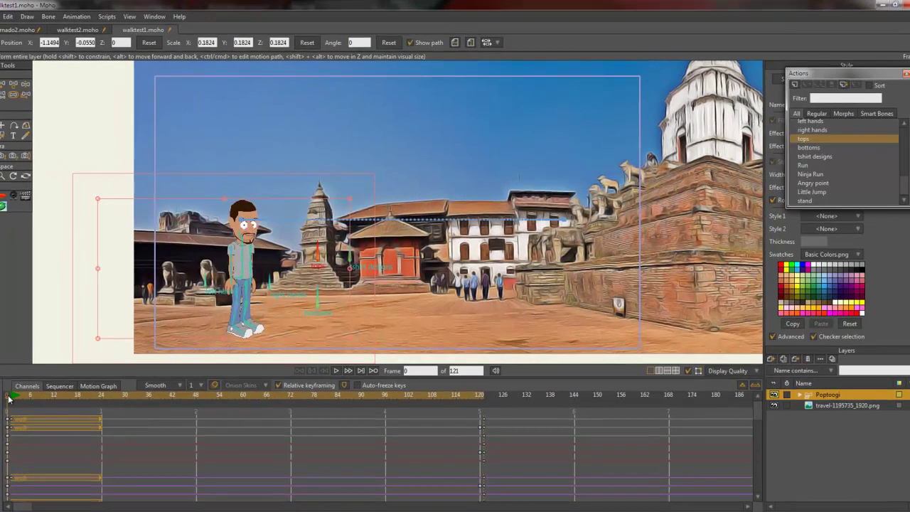
Scrub the timeline to preview the character walking across the scene, then return to the start
{"action": "left_click_drag", "start_coordinate": [9, 400], "coordinate": [7, 429]}
{"action": "mouse_move", "coordinate": [7, 399]}
{"action": "left_mouse_down"}
{"action": "mouse_move", "coordinate": [465, 402]}
{"action": "mouse_move", "coordinate": [8, 395]}
{"action": "left_mouse_up"}
{"action": "left_click", "coordinate": [35, 429]}
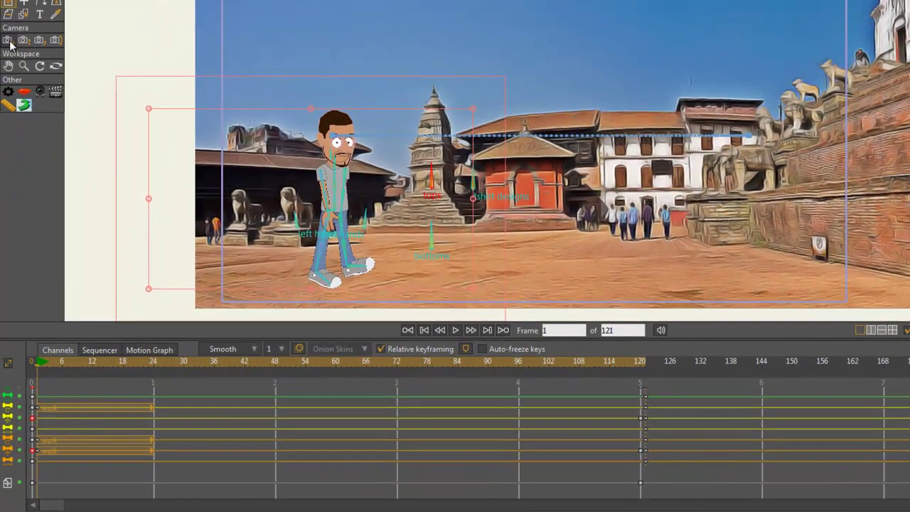
With Track Camera, pan the camera right at frame 120 to follow the character
{"action": "left_click", "coordinate": [8, 41]}
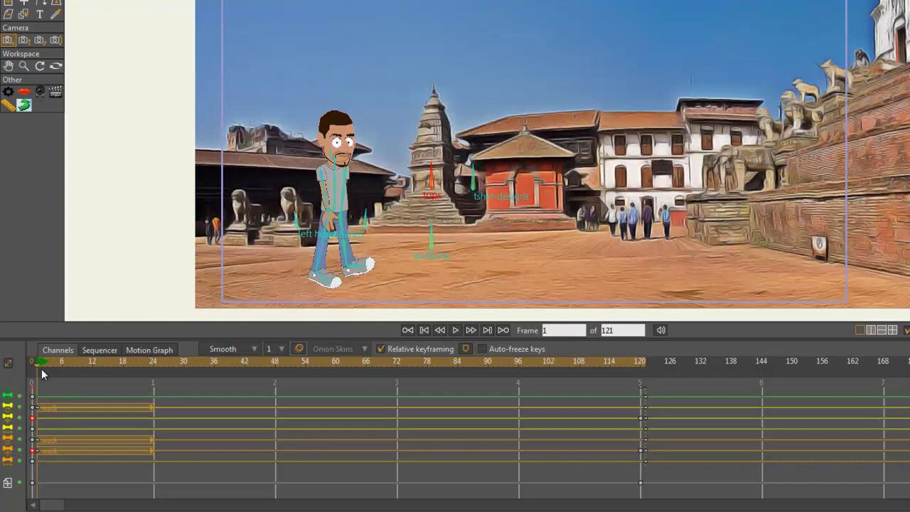
{"action": "left_click_drag", "start_coordinate": [41, 369], "coordinate": [640, 373]}
{"action": "left_click_drag", "start_coordinate": [575, 243], "coordinate": [212, 244]}
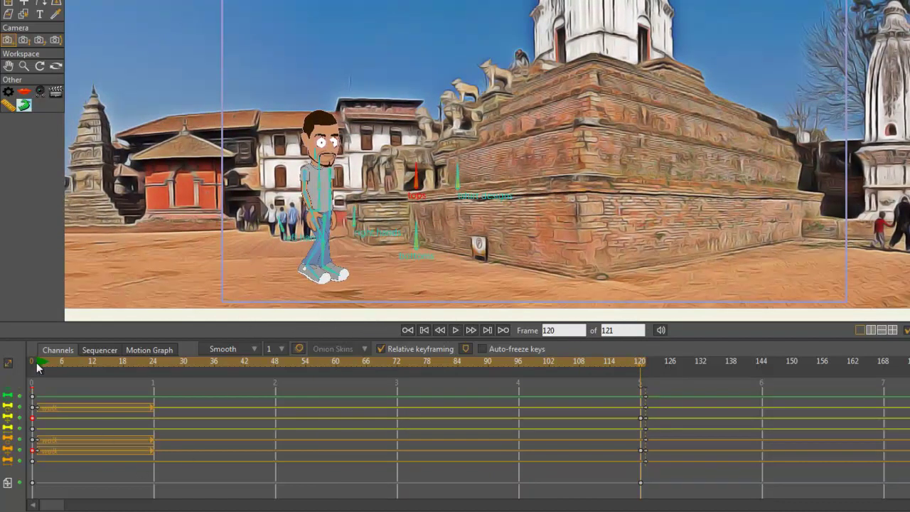
{"action": "mouse_move", "coordinate": [37, 362]}
{"action": "left_mouse_down"}
{"action": "mouse_move", "coordinate": [648, 357]}
{"action": "mouse_move", "coordinate": [32, 364]}
{"action": "left_mouse_up"}
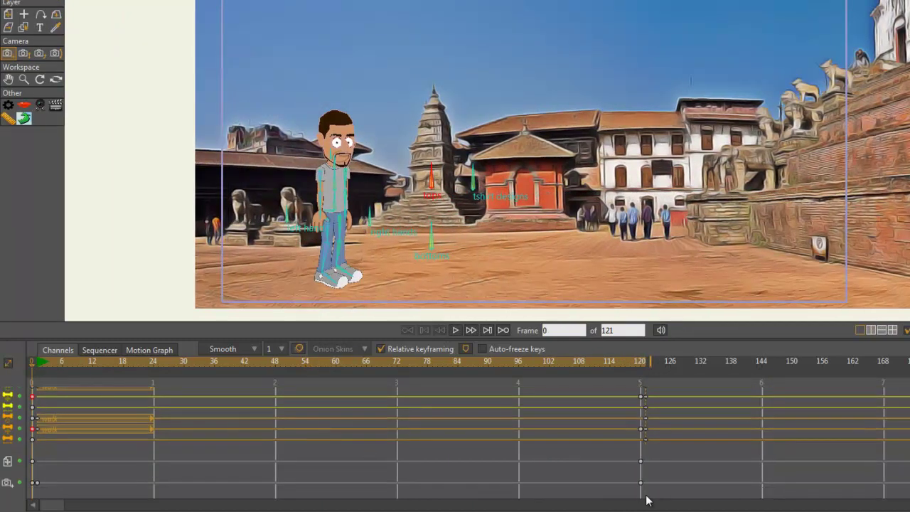
Delete the hand-made camera keys and confirm Dolly options Start 1, End 120, Interval 10
{"action": "left_click_drag", "start_coordinate": [651, 489], "coordinate": [13, 484]}
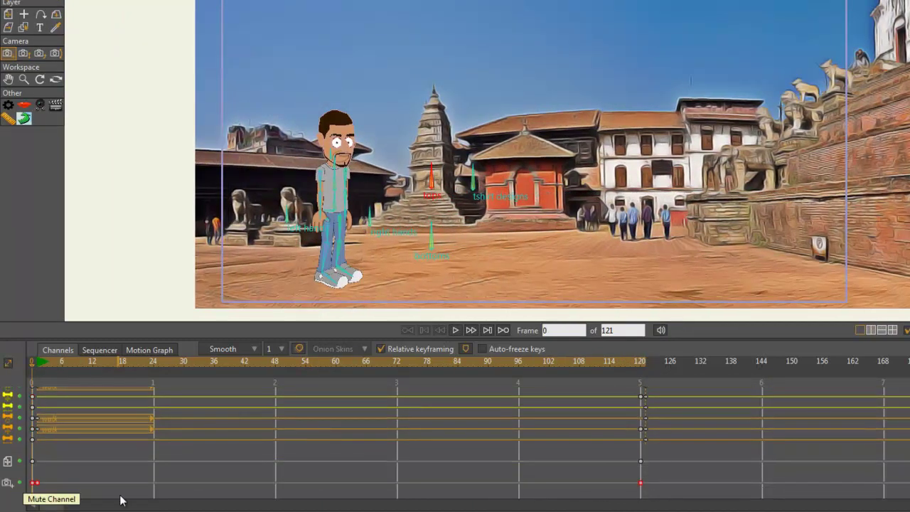
{"action": "key", "text": "Delete"}
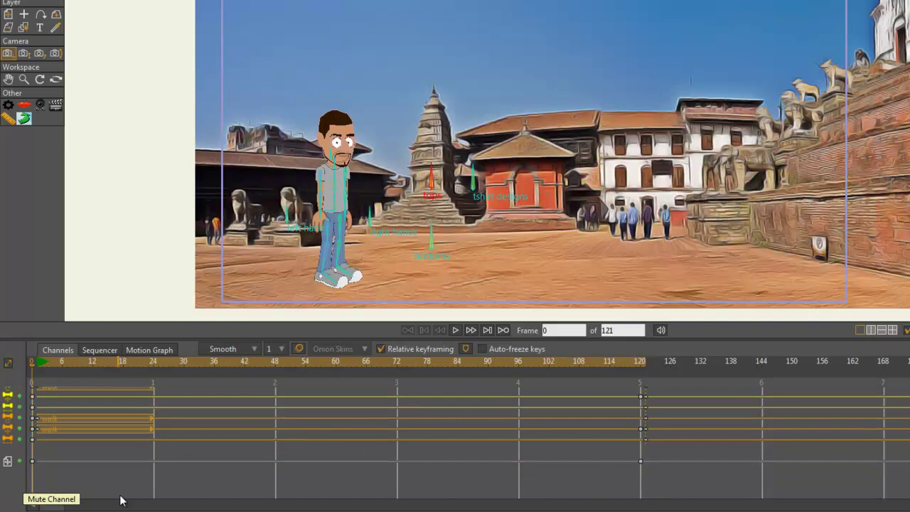
{"action": "left_click", "coordinate": [37, 107]}
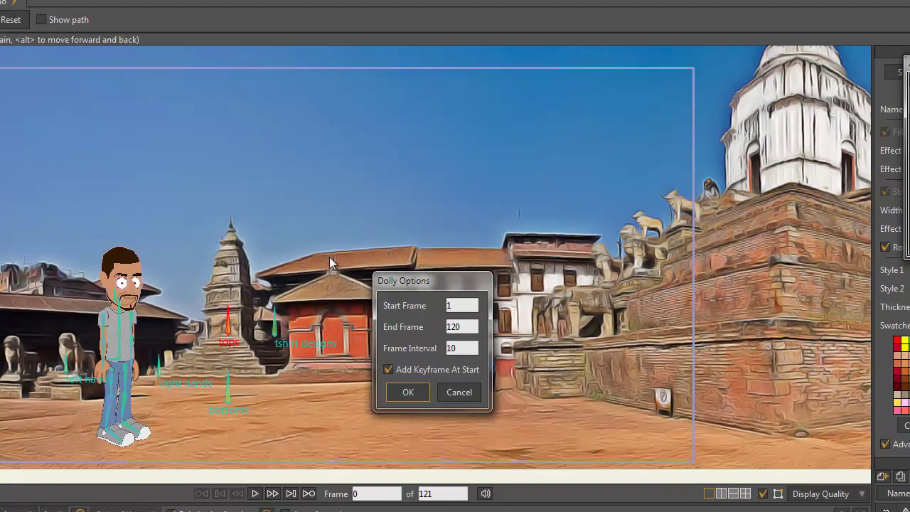
{"action": "left_click", "coordinate": [466, 307]}
{"action": "left_click", "coordinate": [467, 327]}
{"action": "left_click_drag", "start_coordinate": [460, 280], "coordinate": [476, 185]}
{"action": "left_click", "coordinate": [485, 259]}
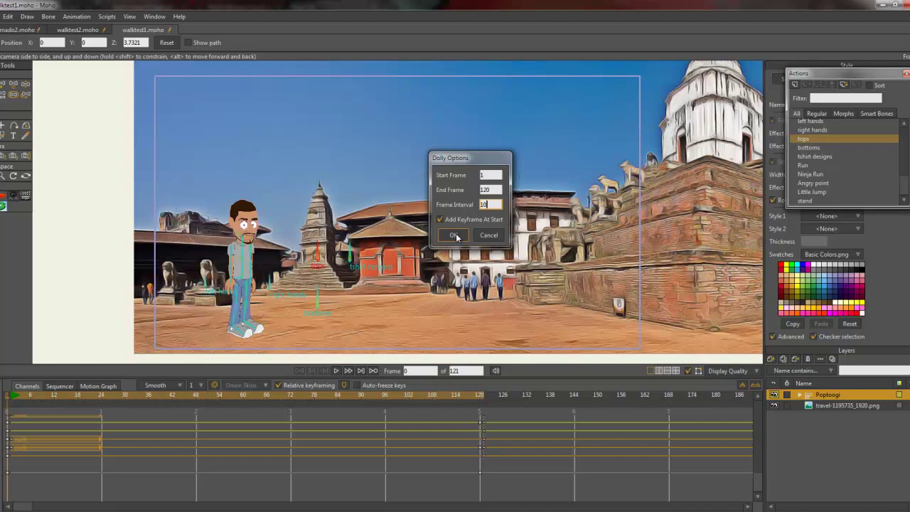
Apply Dolly to generate camera keys for frames 1–120, then scrub to watch the camera follow
{"action": "left_click", "coordinate": [454, 235]}
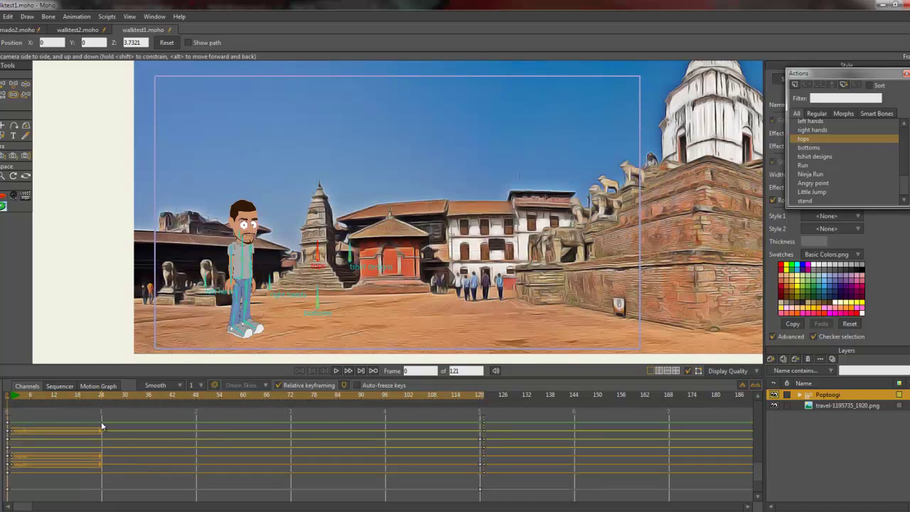
{"action": "left_click_drag", "start_coordinate": [9, 401], "coordinate": [245, 399]}
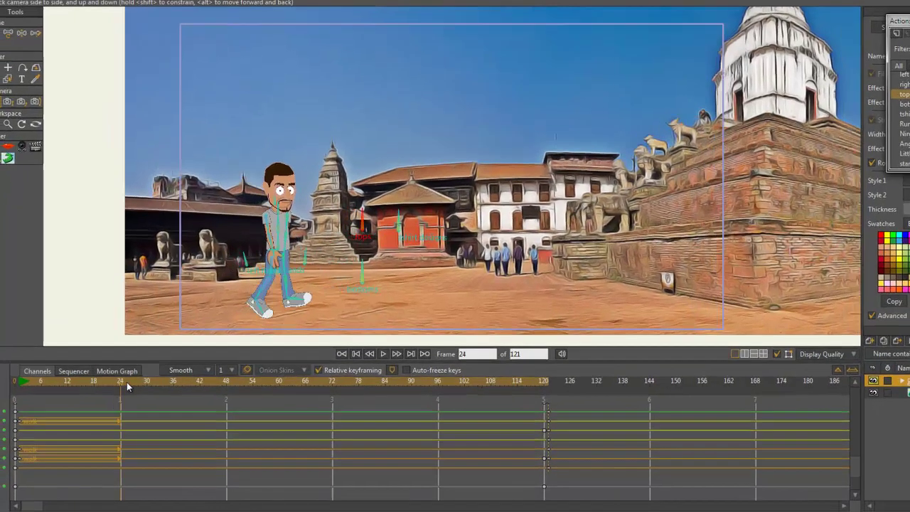
{"action": "left_click_drag", "start_coordinate": [376, 356], "coordinate": [31, 351]}
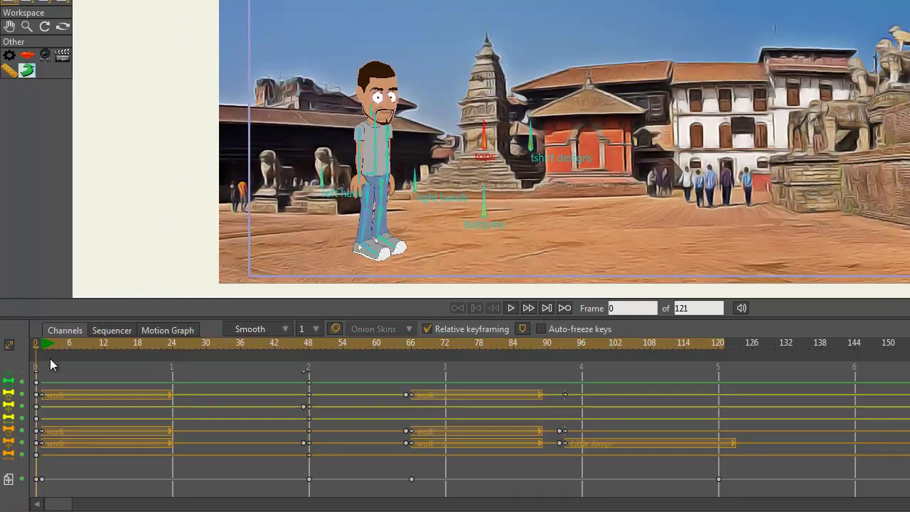
Switch to walktest2 and scrub from frame 4 to 42 to preview the walk
{"action": "left_click", "coordinate": [59, 342]}
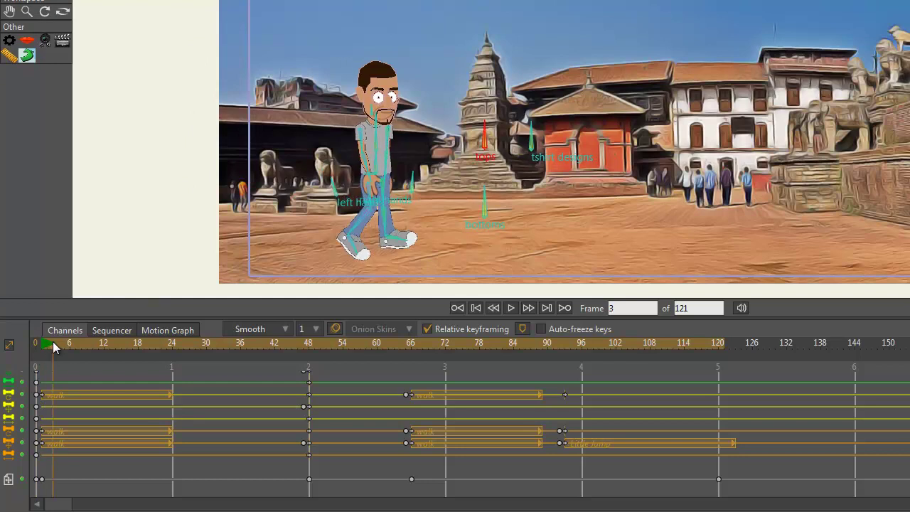
{"action": "mouse_move", "coordinate": [59, 342]}
{"action": "left_mouse_down"}
{"action": "mouse_move", "coordinate": [579, 341]}
{"action": "mouse_move", "coordinate": [749, 331]}
{"action": "mouse_move", "coordinate": [28, 352]}
{"action": "mouse_move", "coordinate": [45, 347]}
{"action": "left_mouse_up"}
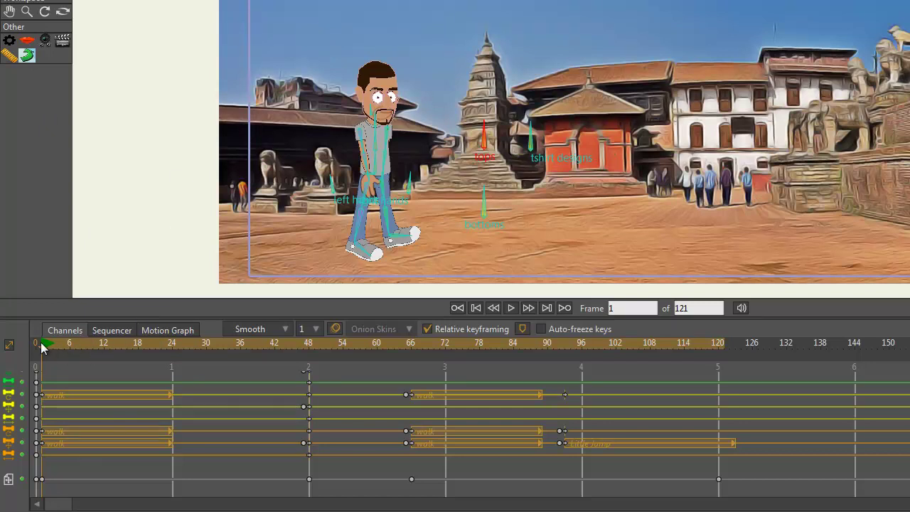
At frame 121, pan the camera right to keep the character framed, then scrub back
{"action": "left_click_drag", "start_coordinate": [41, 342], "coordinate": [723, 290]}
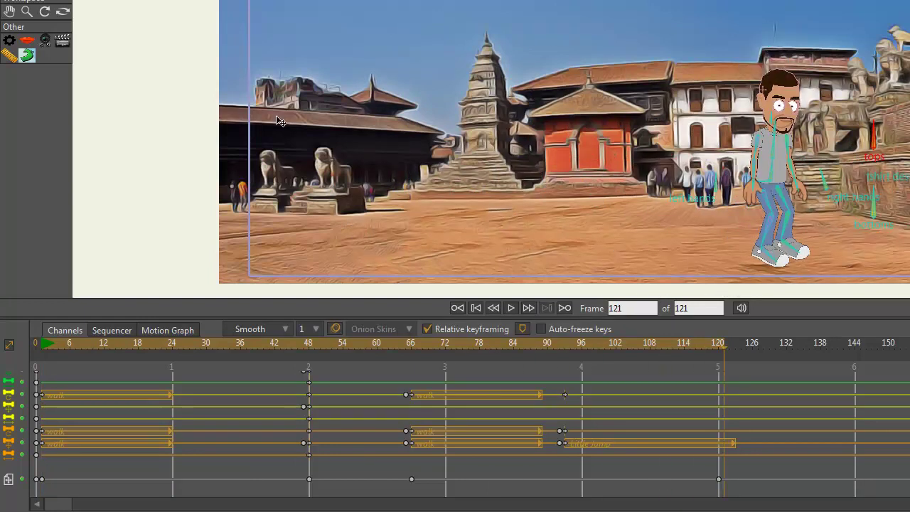
{"action": "left_click_drag", "start_coordinate": [736, 142], "coordinate": [313, 146]}
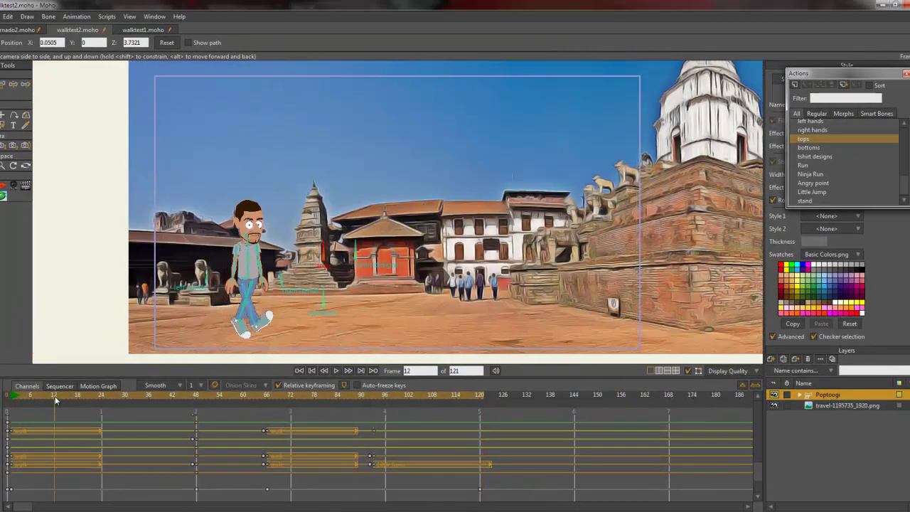
{"action": "left_click_drag", "start_coordinate": [55, 397], "coordinate": [10, 408]}
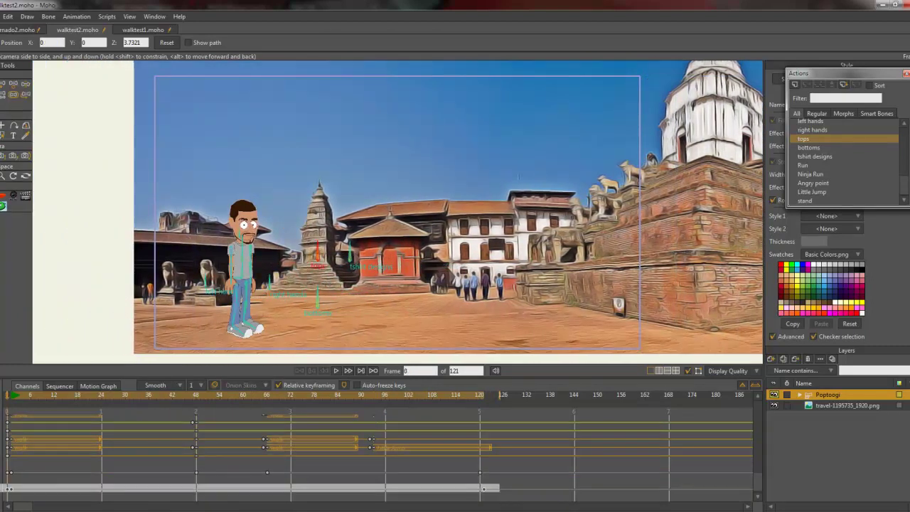
From frame 1, pan the camera to frame the character at the start of the walk
{"action": "left_click", "coordinate": [13, 397]}
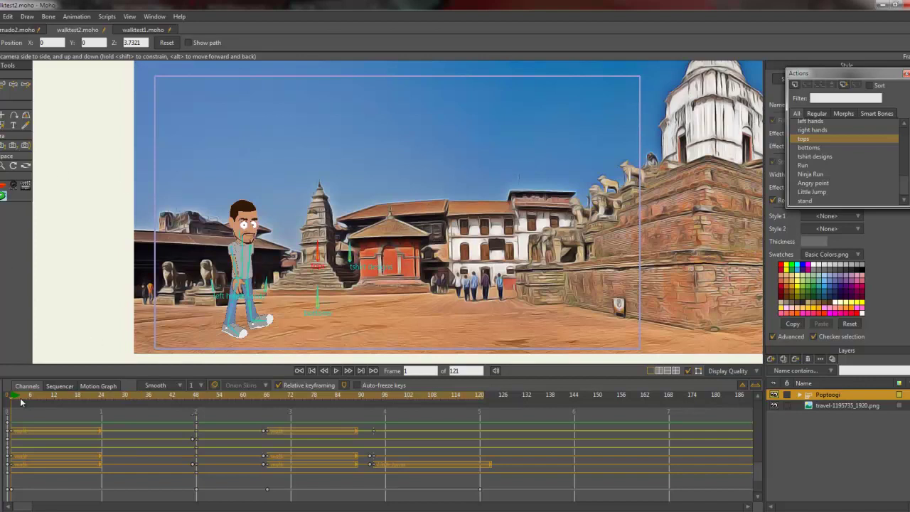
{"action": "left_click_drag", "start_coordinate": [12, 399], "coordinate": [191, 402]}
{"action": "scroll", "coordinate": [191, 427], "scroll_direction": "up", "scroll_amount": 1}
{"action": "scroll", "coordinate": [36, 222], "scroll_direction": "down", "scroll_amount": 1}
{"action": "left_click_drag", "start_coordinate": [230, 254], "coordinate": [138, 258]}
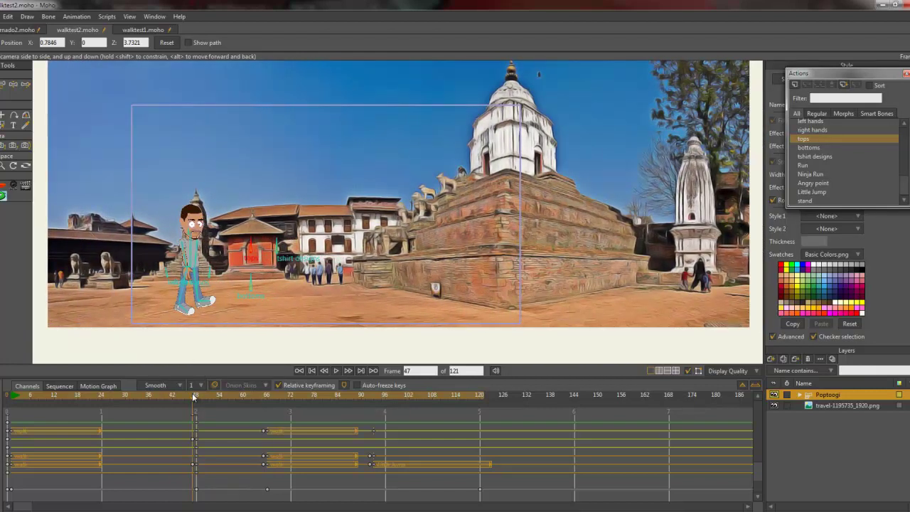
Move through frames 48, 66, 88 and 112, then pan the camera to follow the character at the end
{"action": "left_click", "coordinate": [197, 396]}
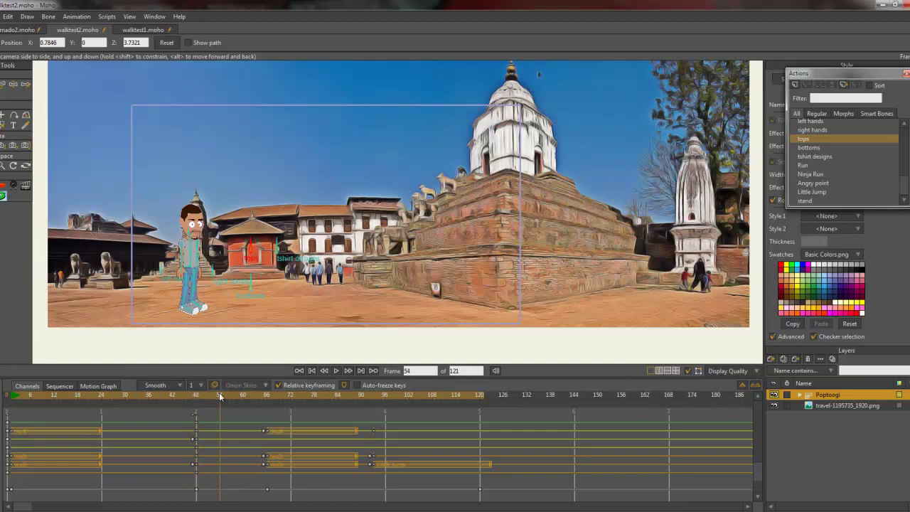
{"action": "left_click_drag", "start_coordinate": [241, 394], "coordinate": [262, 392]}
{"action": "scroll", "coordinate": [267, 326], "scroll_direction": "down", "scroll_amount": 1}
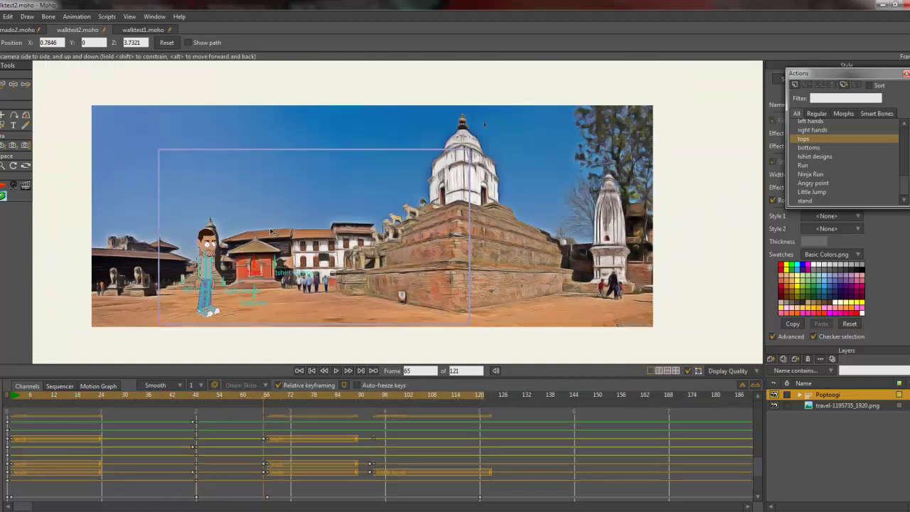
{"action": "scroll", "coordinate": [274, 349], "scroll_direction": "down", "scroll_amount": 1}
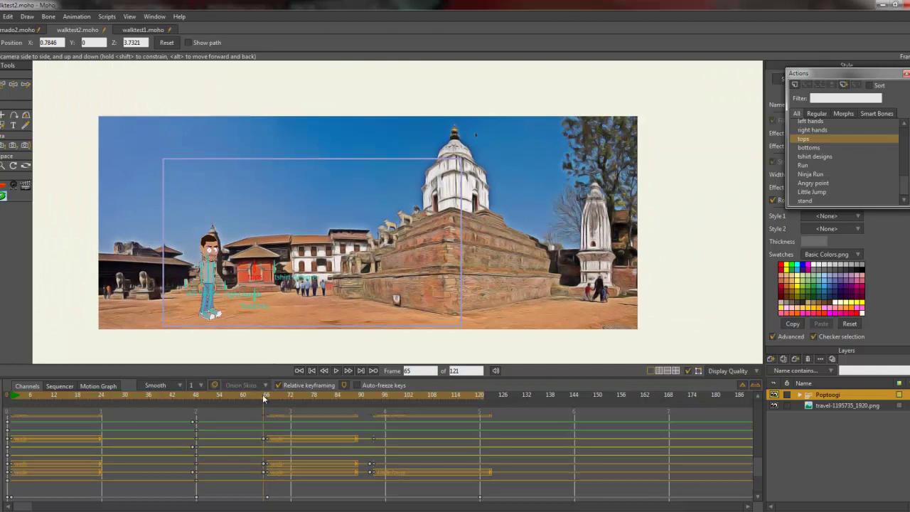
{"action": "left_click_drag", "start_coordinate": [264, 397], "coordinate": [354, 389]}
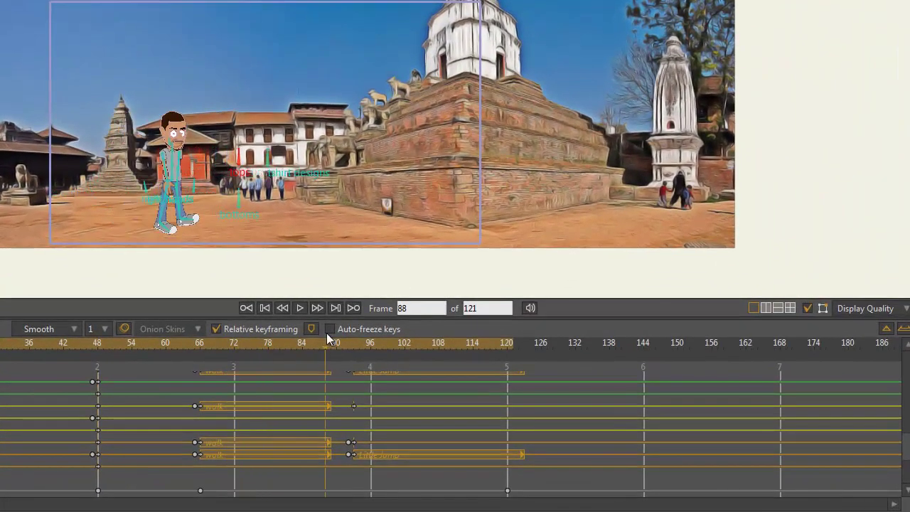
{"action": "left_click_drag", "start_coordinate": [326, 333], "coordinate": [519, 343]}
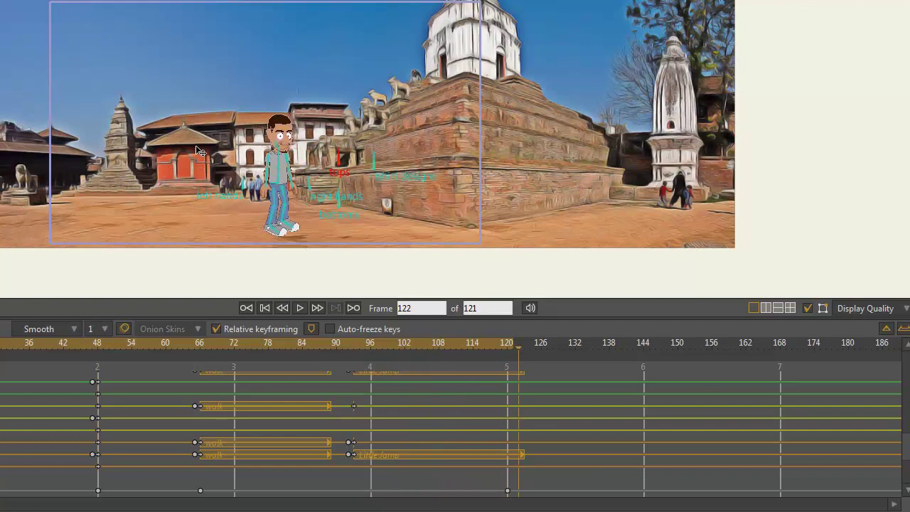
{"action": "left_click_drag", "start_coordinate": [296, 173], "coordinate": [50, 150]}
Scrub to frame 102 to check the camera move, then return to the start
{"action": "left_click_drag", "start_coordinate": [10, 344], "coordinate": [534, 350]}
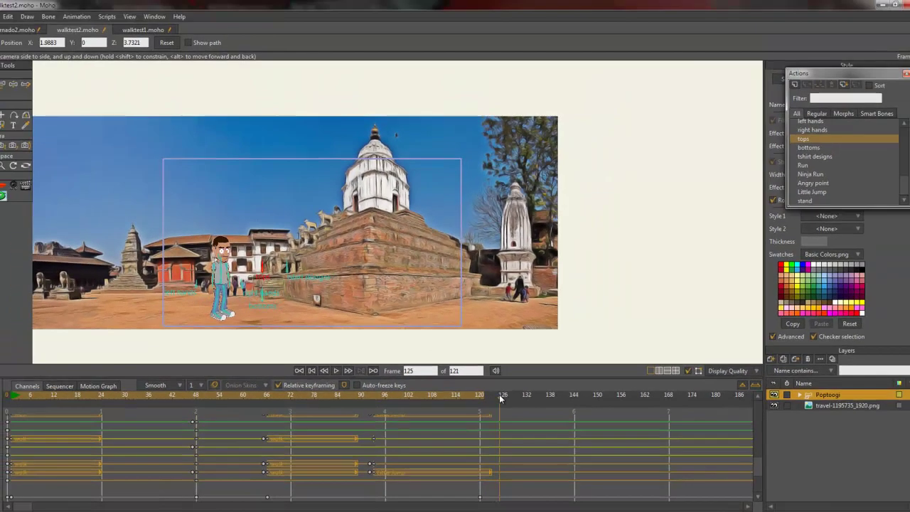
{"action": "left_click_drag", "start_coordinate": [500, 400], "coordinate": [5, 412]}
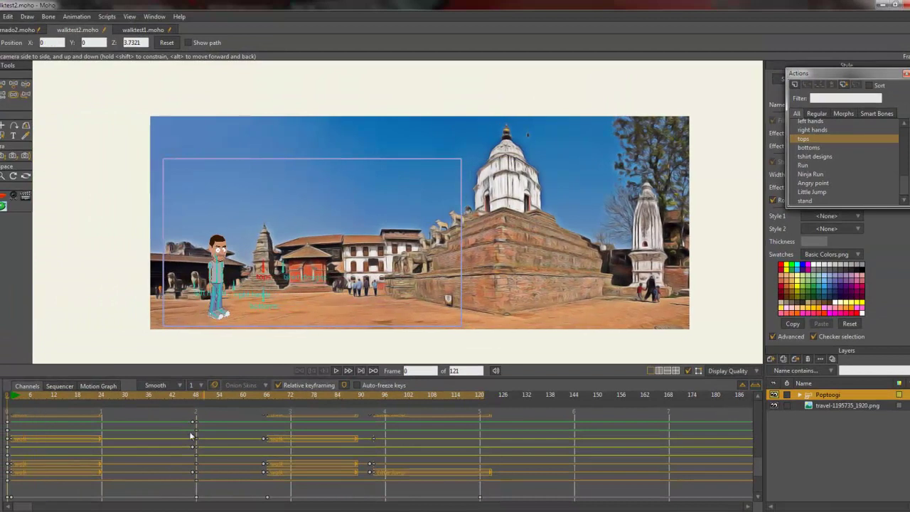
{"action": "scroll", "coordinate": [240, 448], "scroll_direction": "down", "scroll_amount": 1}
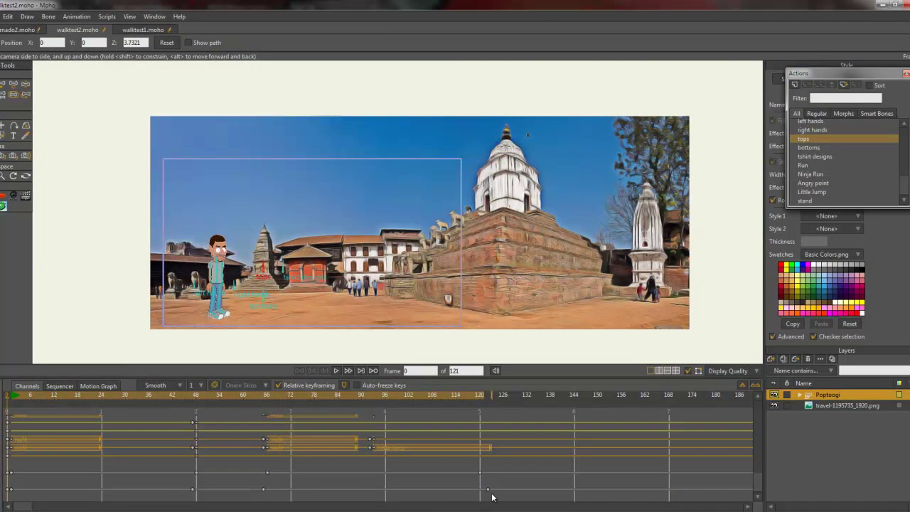
Select the hand-placed camera keys, run Dolly with 1/120/10, and preview to frame 60
{"action": "left_click_drag", "start_coordinate": [496, 497], "coordinate": [4, 481]}
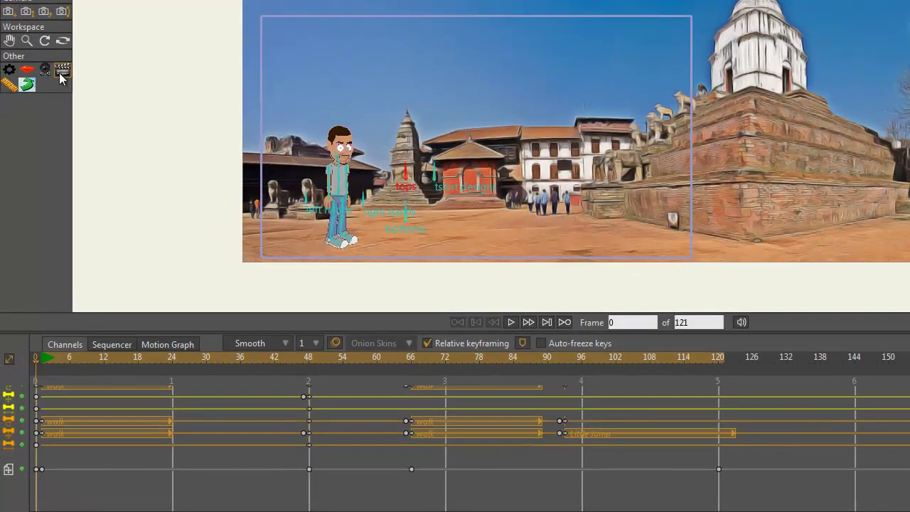
{"action": "left_click", "coordinate": [45, 70]}
{"action": "left_click", "coordinate": [716, 134]}
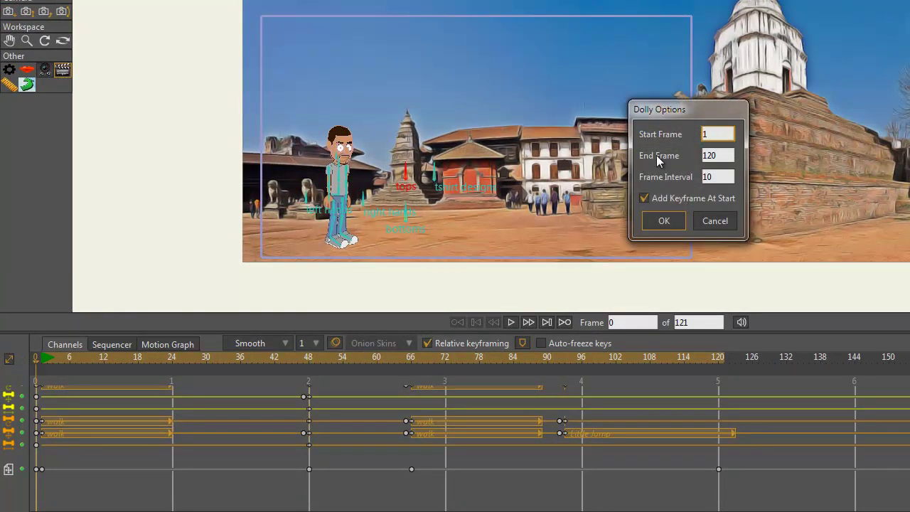
{"action": "left_click", "coordinate": [664, 221]}
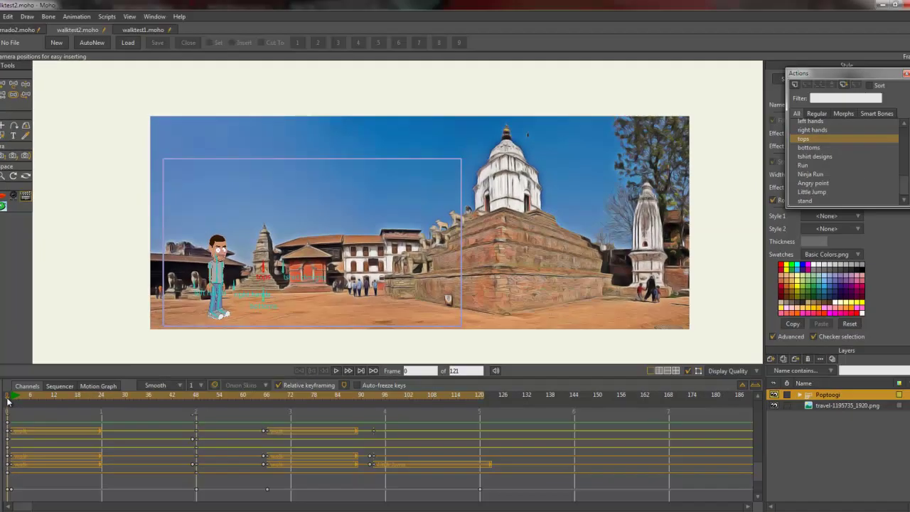
{"action": "left_click_drag", "start_coordinate": [7, 402], "coordinate": [447, 361]}
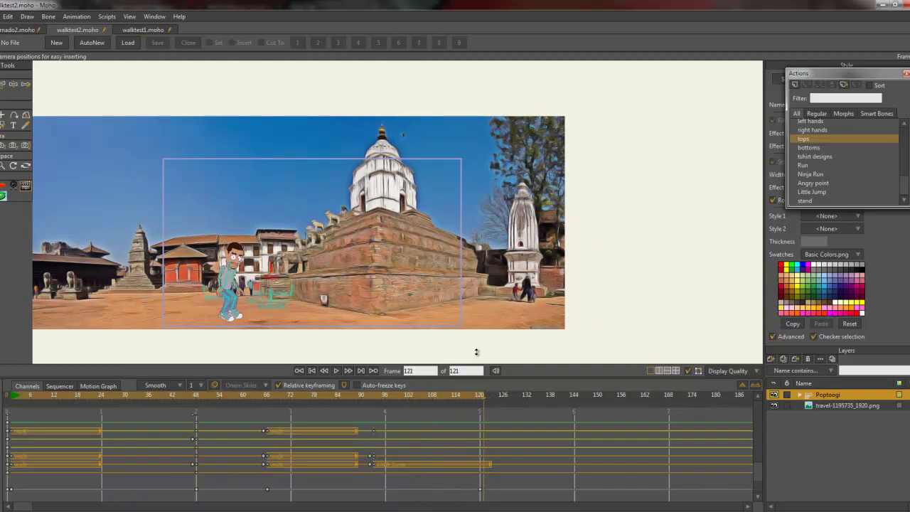
Return to frame 0 and select the whole row of generated camera keyframes
{"action": "left_click", "coordinate": [77, 399]}
{"action": "left_click_drag", "start_coordinate": [76, 397], "coordinate": [8, 396]}
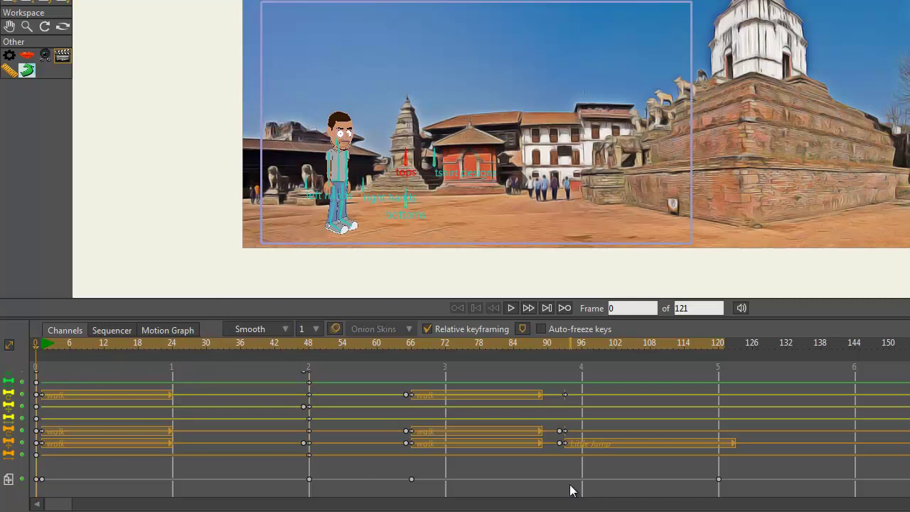
{"action": "scroll", "coordinate": [566, 481], "scroll_direction": "down", "scroll_amount": 1}
{"action": "left_click_drag", "start_coordinate": [735, 484], "coordinate": [7, 475]}
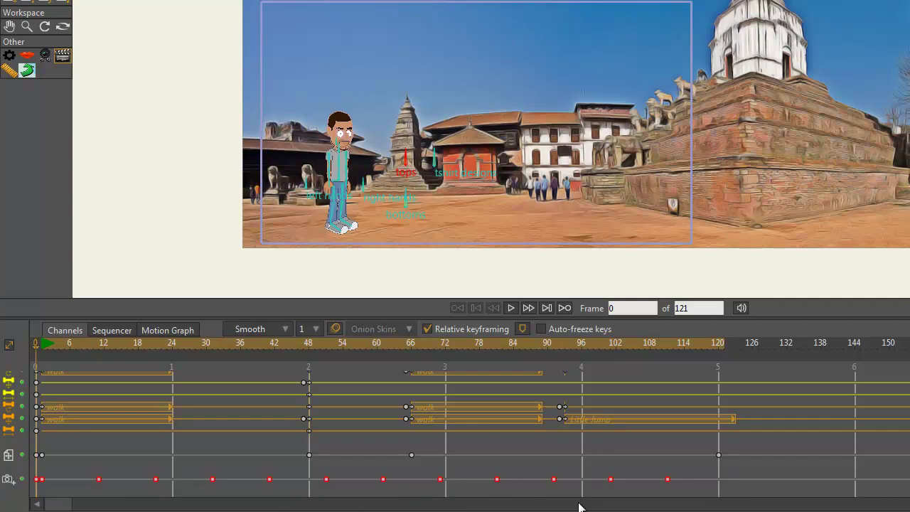
Delete the camera keyframes and shift the character layer right at frame 37
{"action": "key", "text": "Delete"}
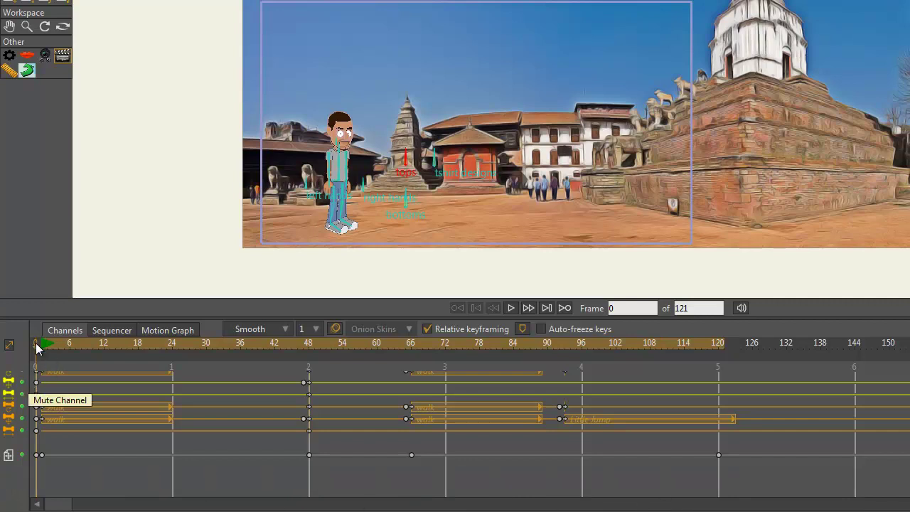
{"action": "left_click_drag", "start_coordinate": [37, 345], "coordinate": [246, 340]}
{"action": "key", "text": "m"}
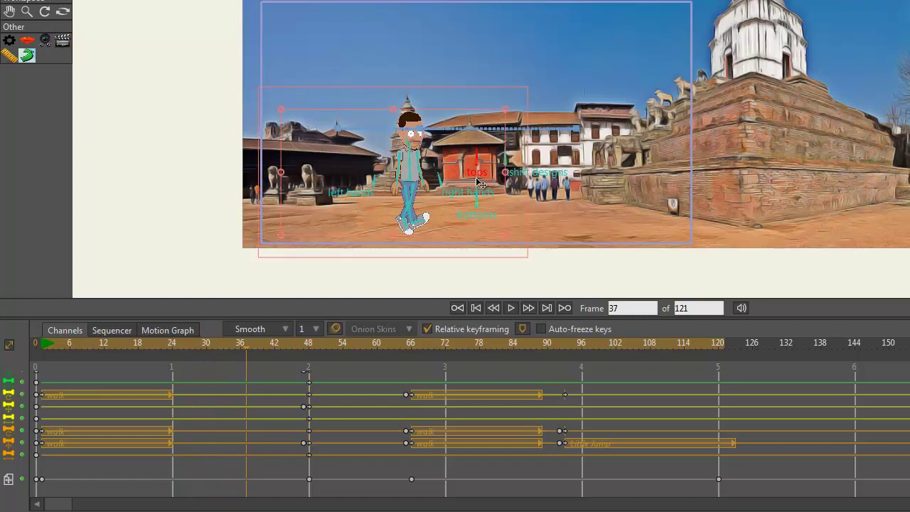
{"action": "left_click_drag", "start_coordinate": [406, 180], "coordinate": [418, 179]}
Add character position keys at frames 61, 89 and 96, raising it up-right for the jump
{"action": "left_click_drag", "start_coordinate": [310, 345], "coordinate": [382, 344]}
{"action": "left_click_drag", "start_coordinate": [444, 188], "coordinate": [509, 92]}
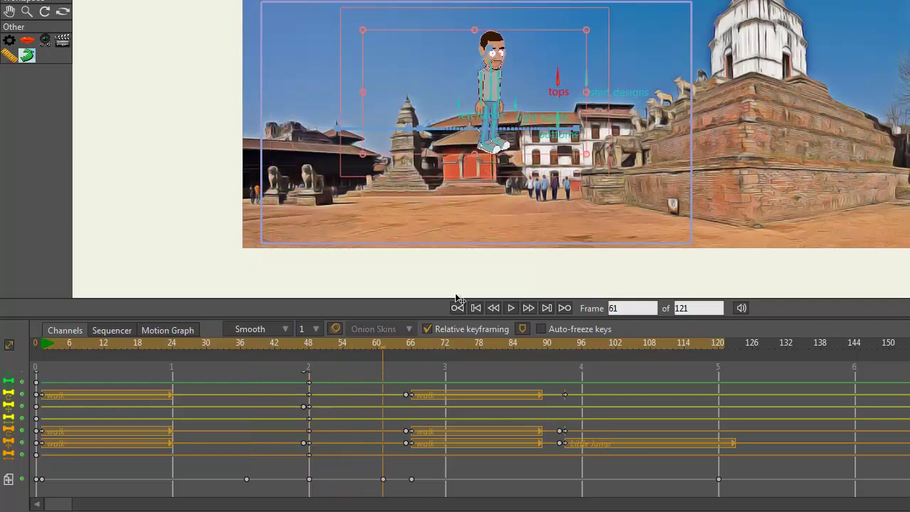
{"action": "left_click_drag", "start_coordinate": [384, 348], "coordinate": [582, 348]}
{"action": "left_click", "coordinate": [488, 200]}
{"action": "left_click_drag", "start_coordinate": [503, 293], "coordinate": [582, 240]}
{"action": "left_click_drag", "start_coordinate": [575, 345], "coordinate": [63, 376]}
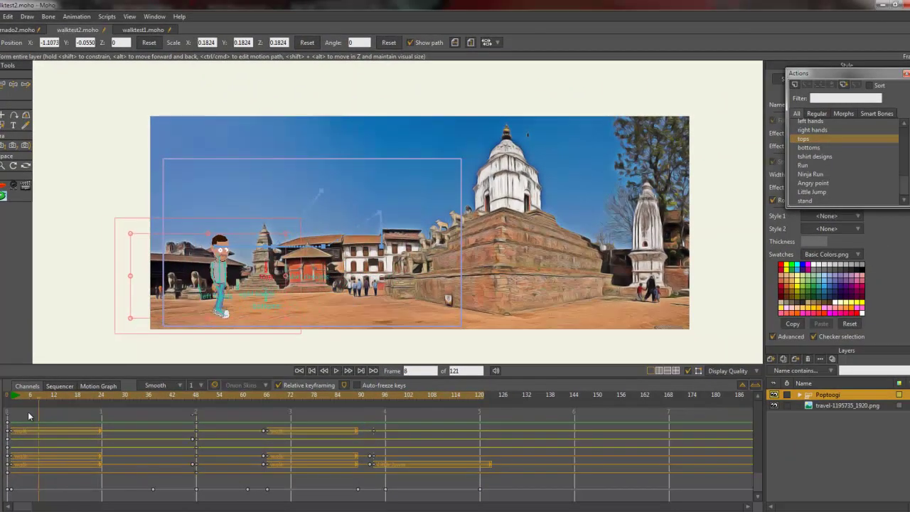
{"action": "left_click_drag", "start_coordinate": [29, 415], "coordinate": [3, 416]}
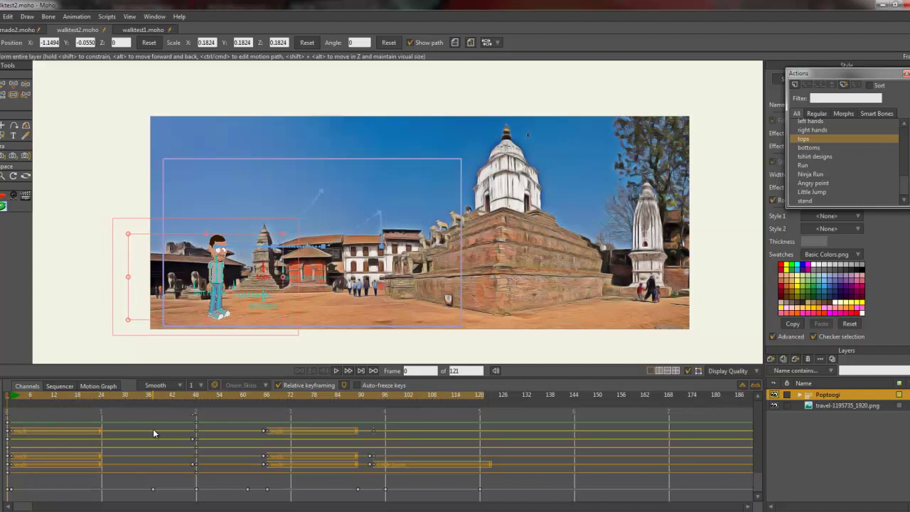
Run Dolly with default settings to generate camera keys, then scrub to check tracking through frame 94
{"action": "left_click", "coordinate": [29, 197]}
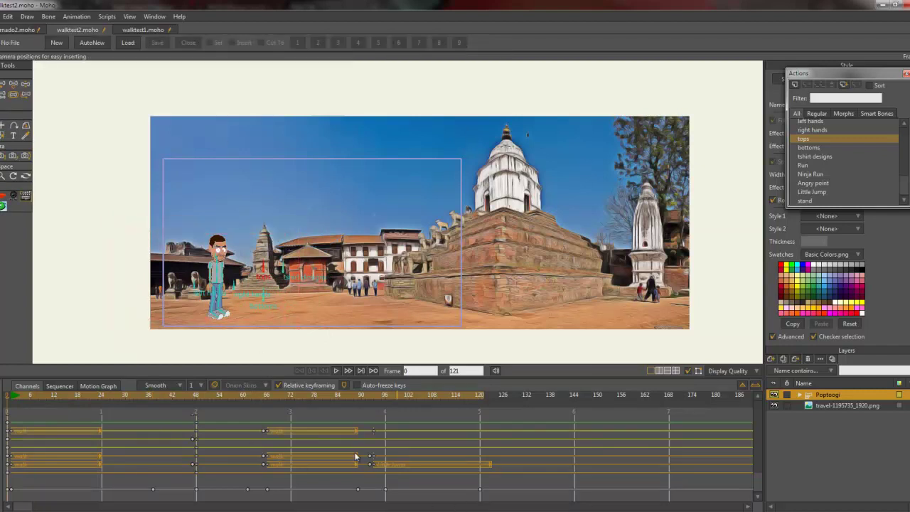
{"action": "double_click", "coordinate": [17, 198]}
{"action": "left_click", "coordinate": [443, 302]}
{"action": "left_click_drag", "start_coordinate": [14, 398], "coordinate": [4, 425]}
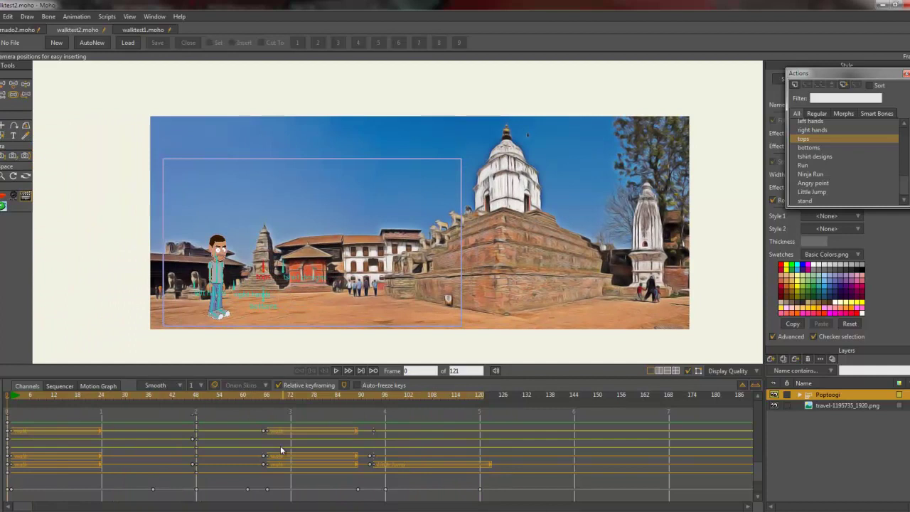
{"action": "scroll", "coordinate": [280, 446], "scroll_direction": "down", "scroll_amount": 1}
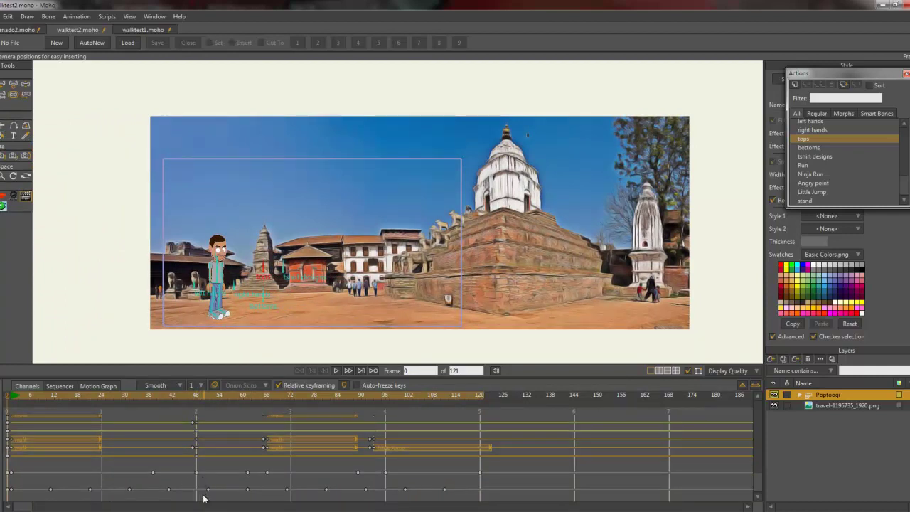
{"action": "left_click_drag", "start_coordinate": [40, 400], "coordinate": [3, 411]}
Switch to tornado2, inspect the tornado, Bigsby and path layers, and preview the rabbit's pull
{"action": "left_click", "coordinate": [21, 30]}
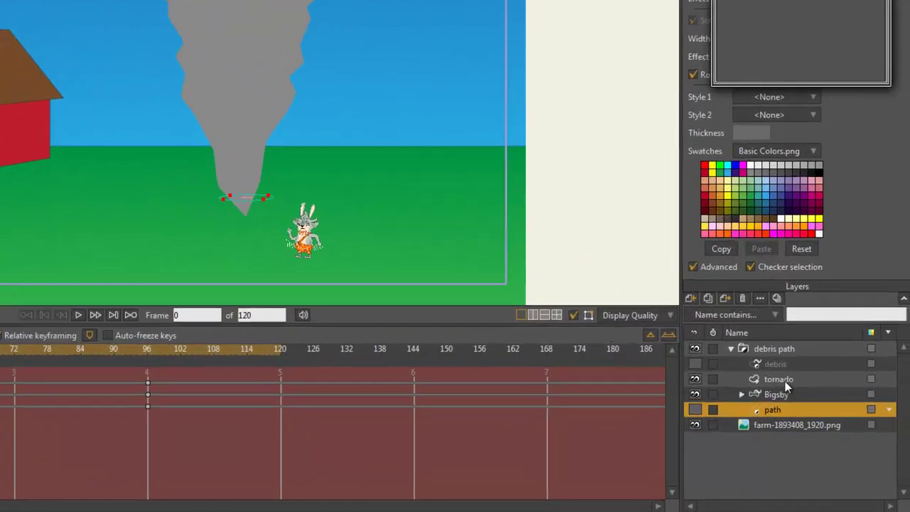
{"action": "left_click", "coordinate": [832, 415]}
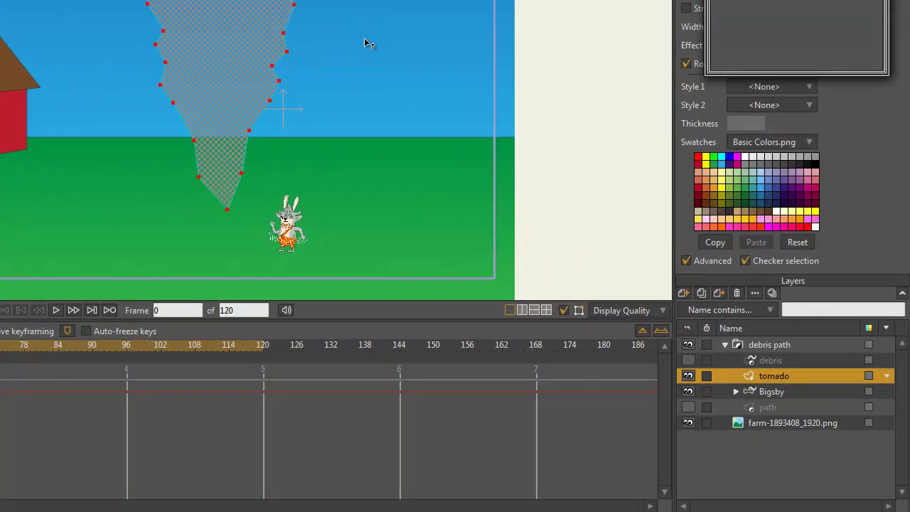
{"action": "left_click", "coordinate": [762, 392]}
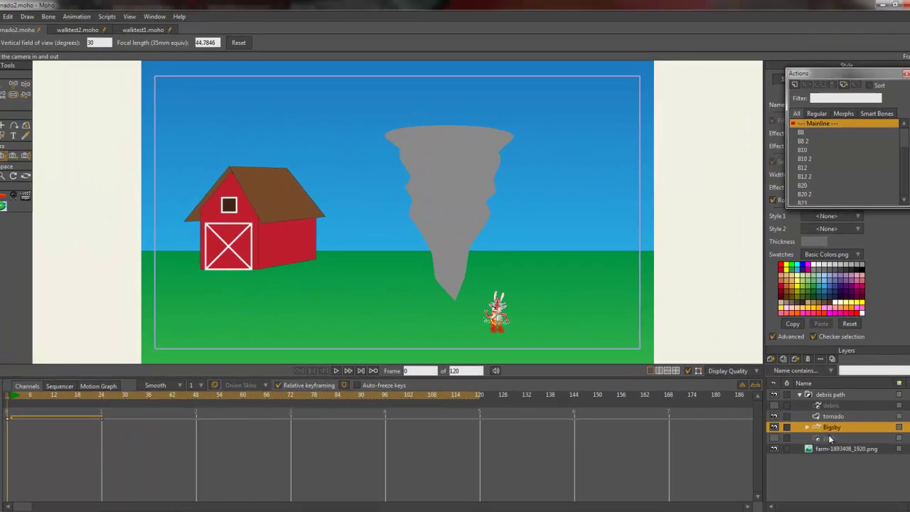
{"action": "left_click", "coordinate": [828, 437]}
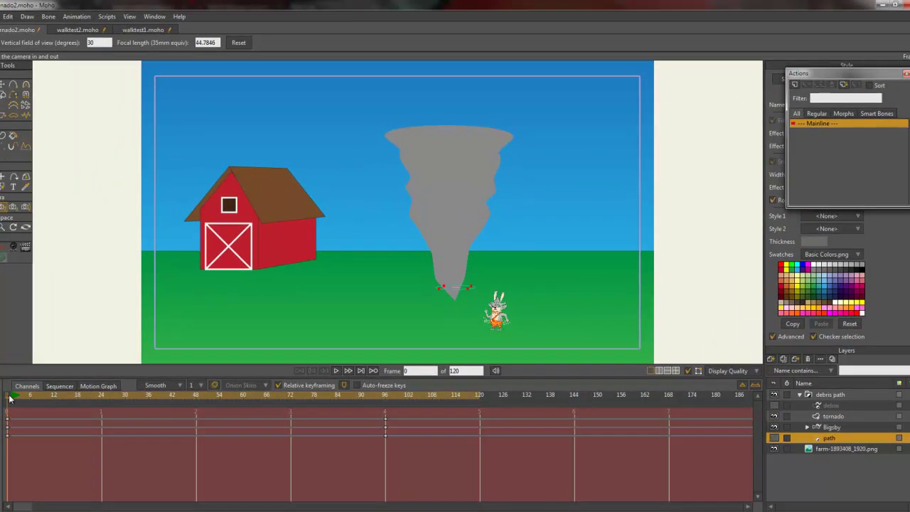
{"action": "left_click_drag", "start_coordinate": [9, 398], "coordinate": [7, 441]}
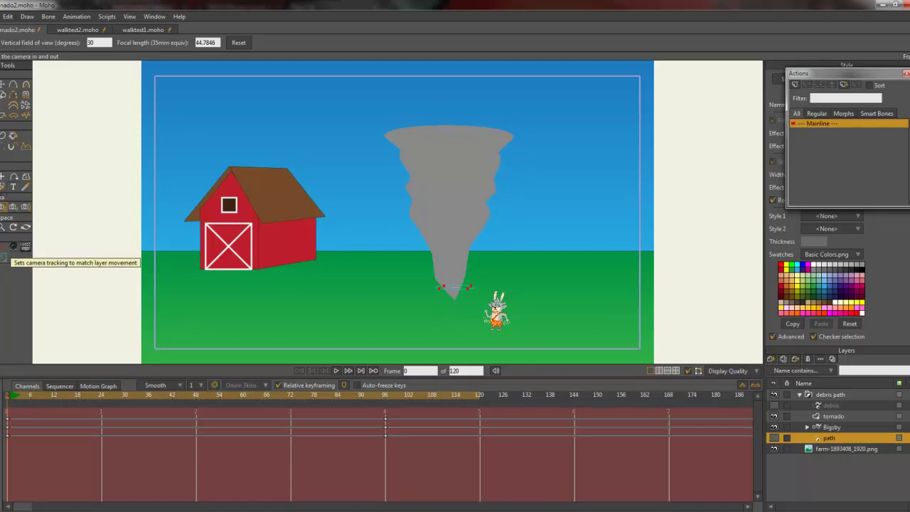
Zoom the camera in, then track it to frame the tornado base with the rabbit at right
{"action": "left_click_drag", "start_coordinate": [527, 286], "coordinate": [527, 267]}
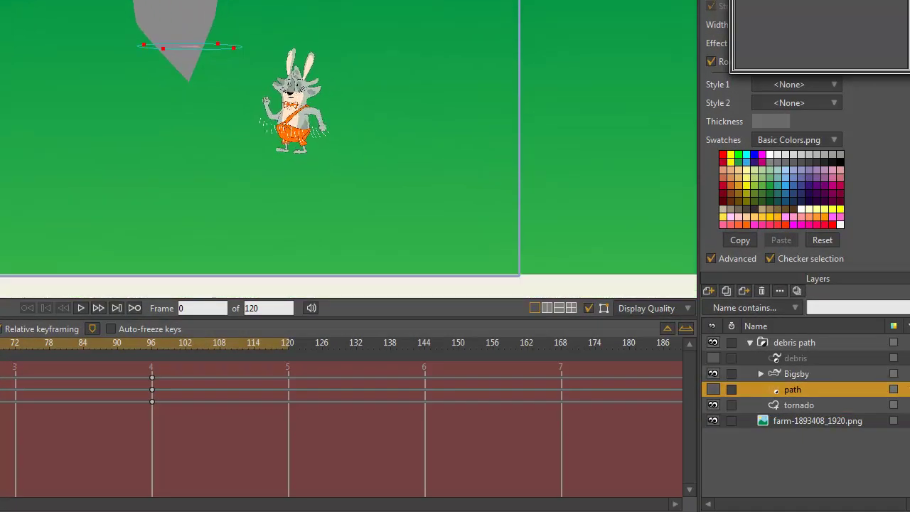
{"action": "left_click_drag", "start_coordinate": [84, 157], "coordinate": [18, 268]}
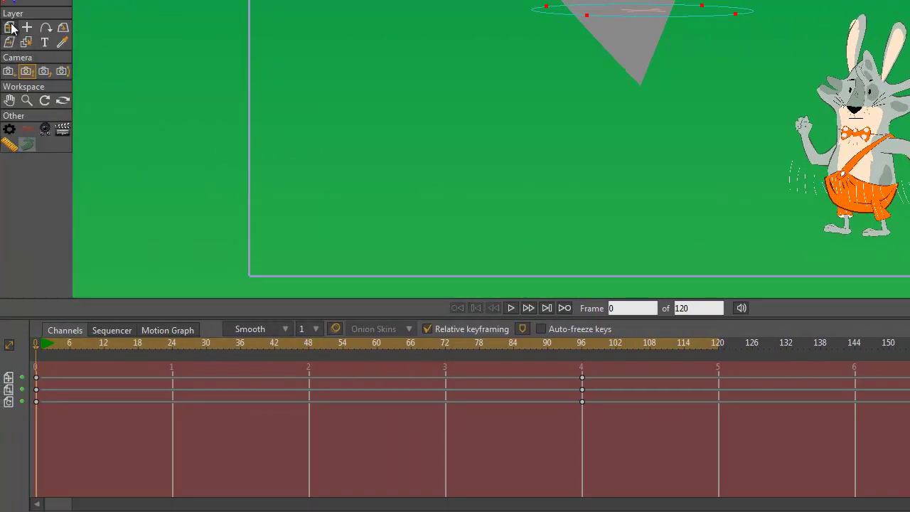
{"action": "left_click", "coordinate": [9, 72]}
{"action": "left_click_drag", "start_coordinate": [516, 150], "coordinate": [489, 151]}
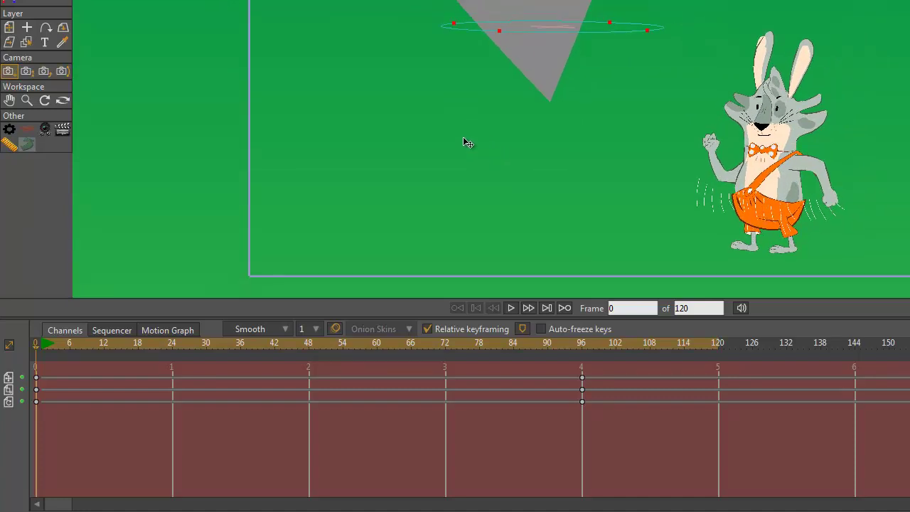
Run Dolly with Start 1, End 120, Interval 10 to key the camera, and preview the result
{"action": "left_click", "coordinate": [41, 134]}
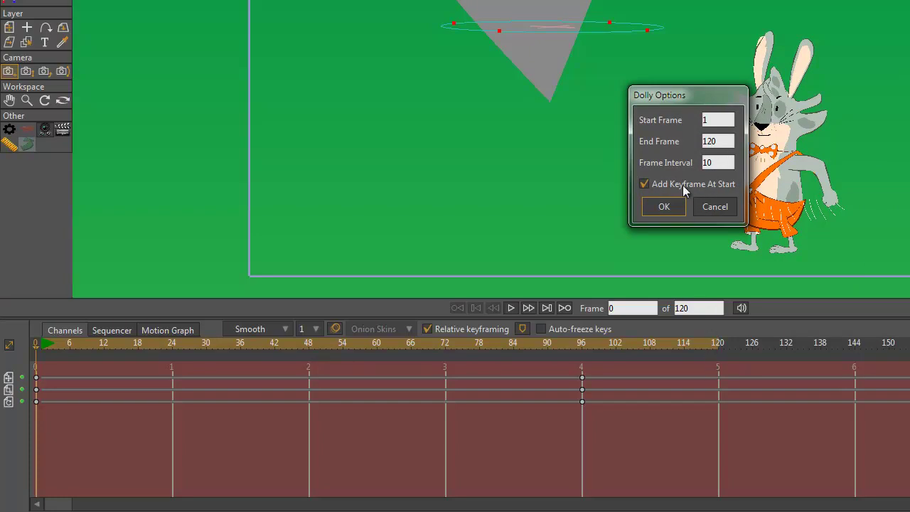
{"action": "double_click", "coordinate": [719, 144]}
{"action": "type", "text": "111"}
{"action": "double_click", "coordinate": [717, 141]}
{"action": "type", "text": "120"}
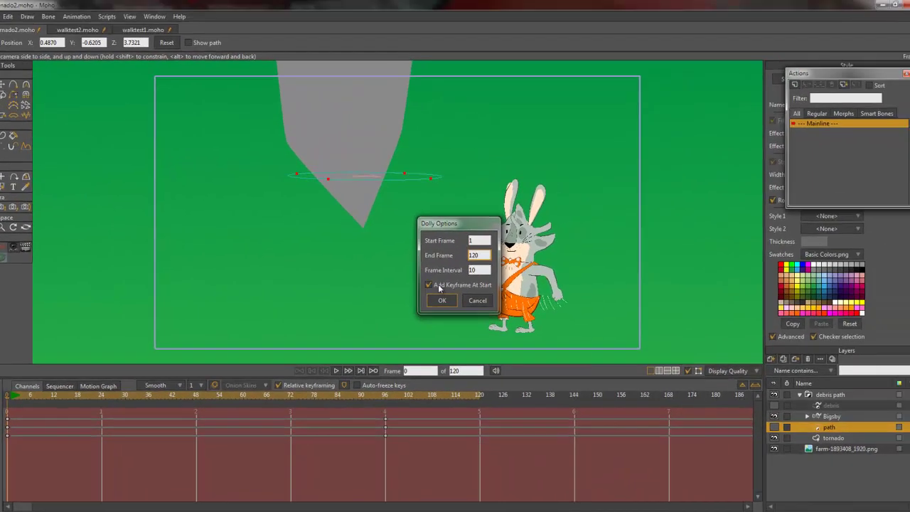
{"action": "left_click", "coordinate": [567, 248]}
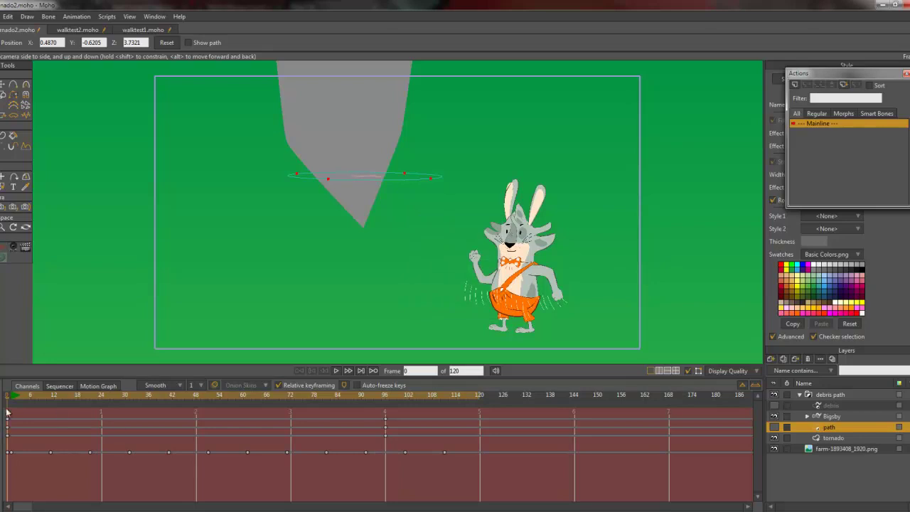
{"action": "left_click_drag", "start_coordinate": [8, 402], "coordinate": [352, 435]}
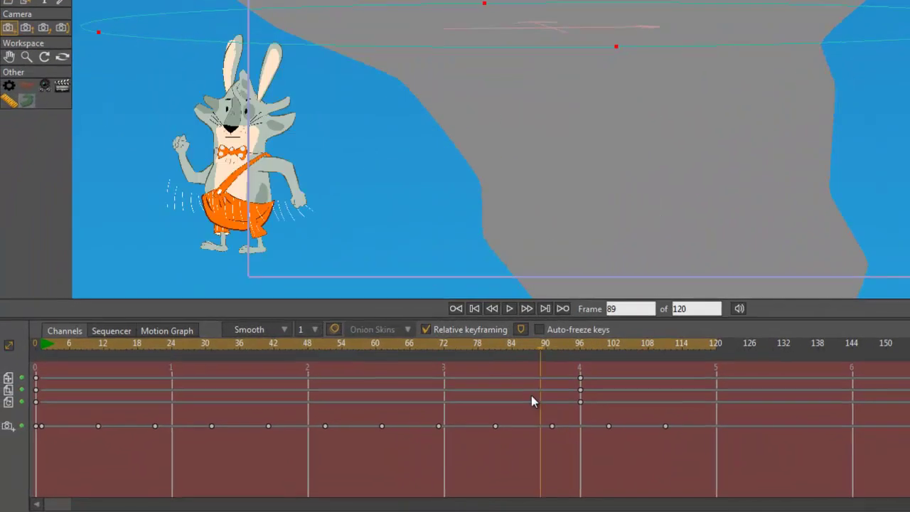
{"action": "left_click_drag", "start_coordinate": [534, 402], "coordinate": [31, 422]}
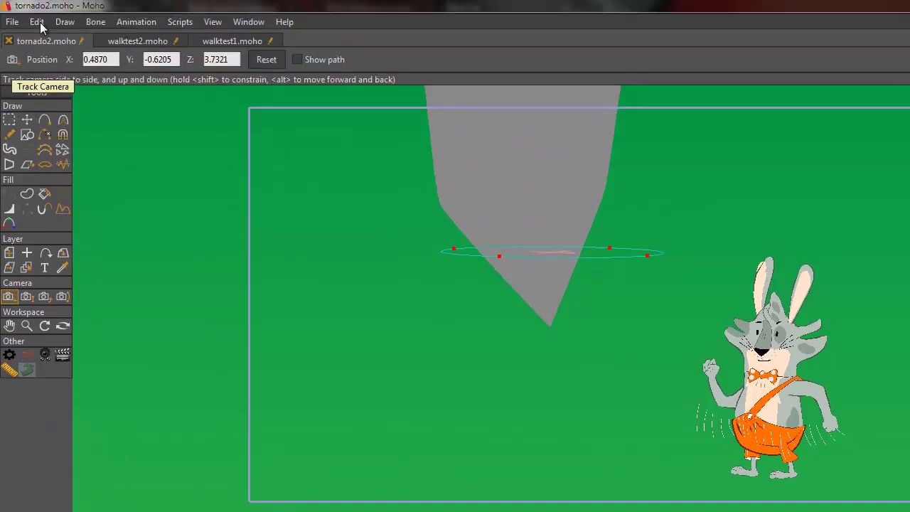
Open Moho's Preferences and open OG_Camera_Dolly_v1.rar from the scripts\tool folder
{"action": "left_click", "coordinate": [38, 24]}
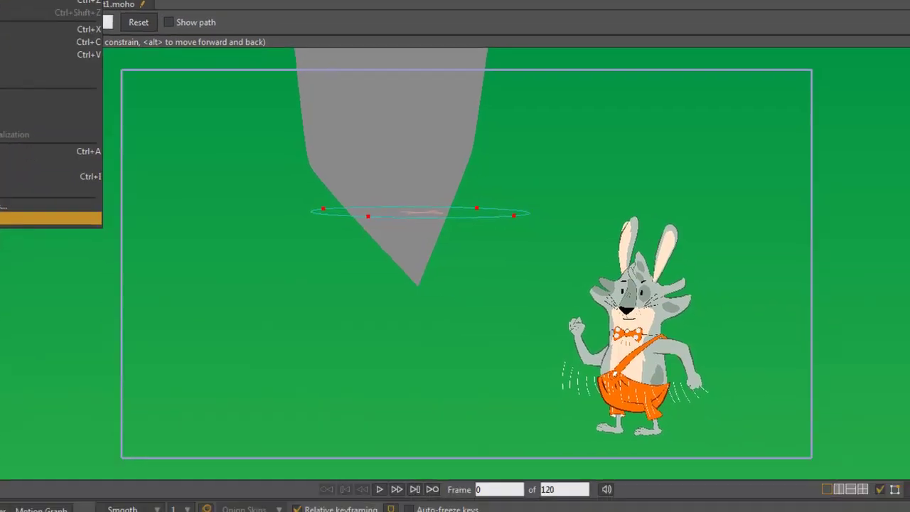
{"action": "left_click", "coordinate": [115, 267]}
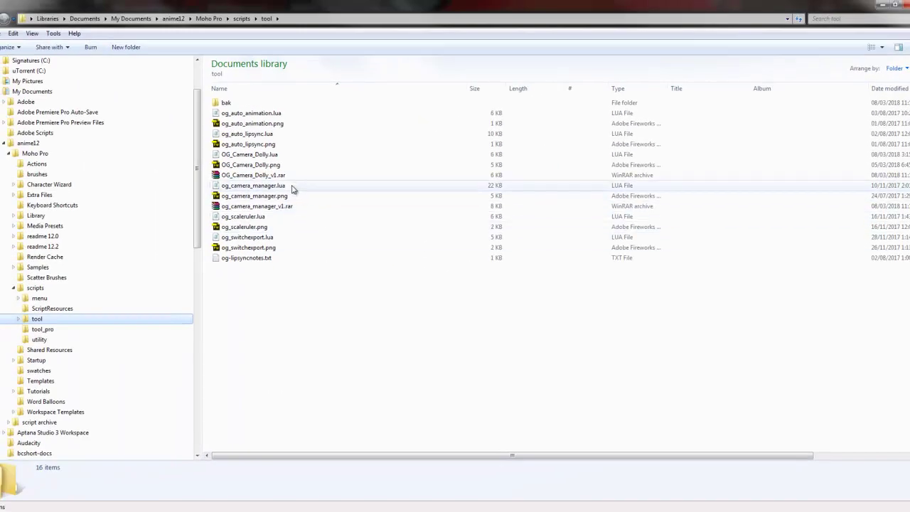
{"action": "left_click", "coordinate": [270, 176]}
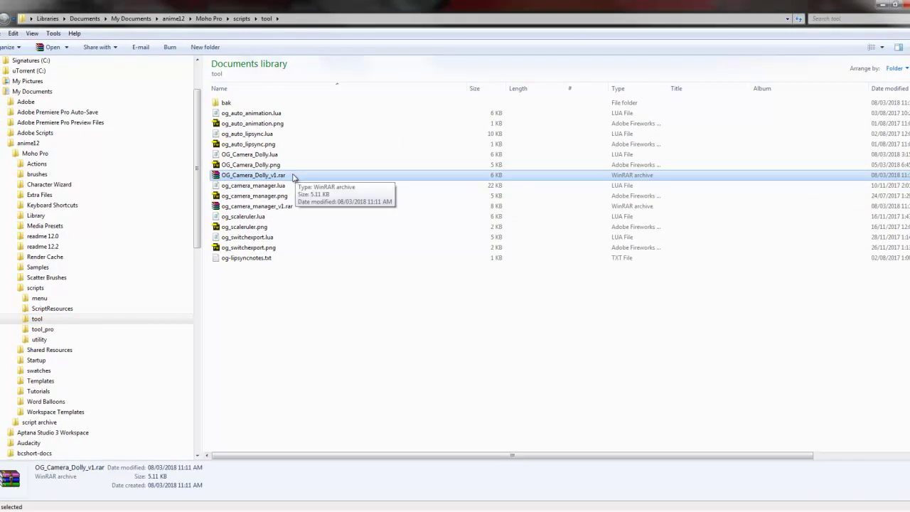
{"action": "double_click", "coordinate": [292, 177]}
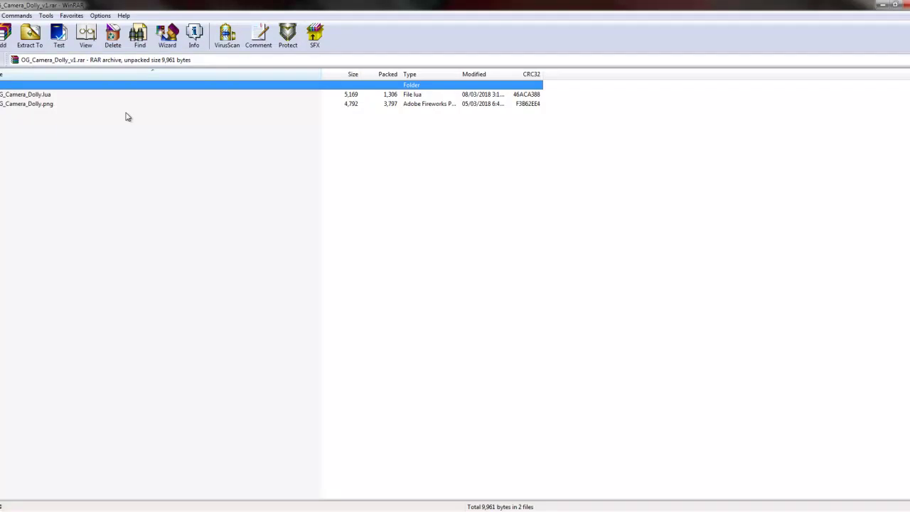
Inspect the archive's two files, OG_Camera_Dolly.lua and OG_Camera_Dolly.png
{"action": "left_click", "coordinate": [78, 96]}
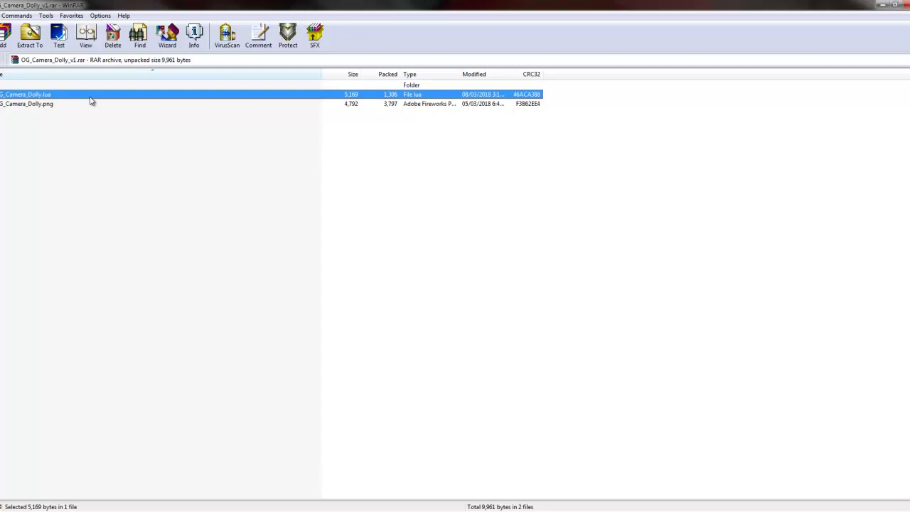
{"action": "left_click", "coordinate": [87, 106]}
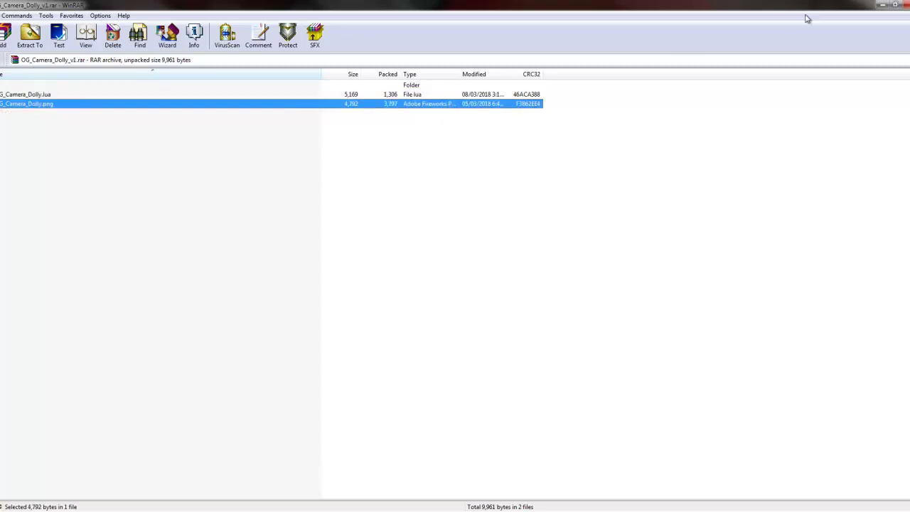
Close WinRAR and confirm the scripts\tool folder holds the OG_Camera_Dolly files
{"action": "left_click", "coordinate": [905, 5]}
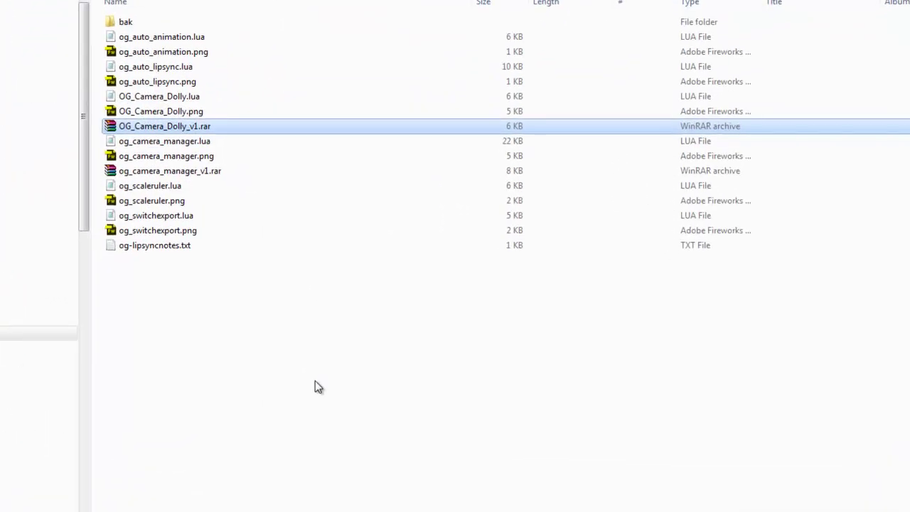
{"action": "key", "text": "alt+Tab"}
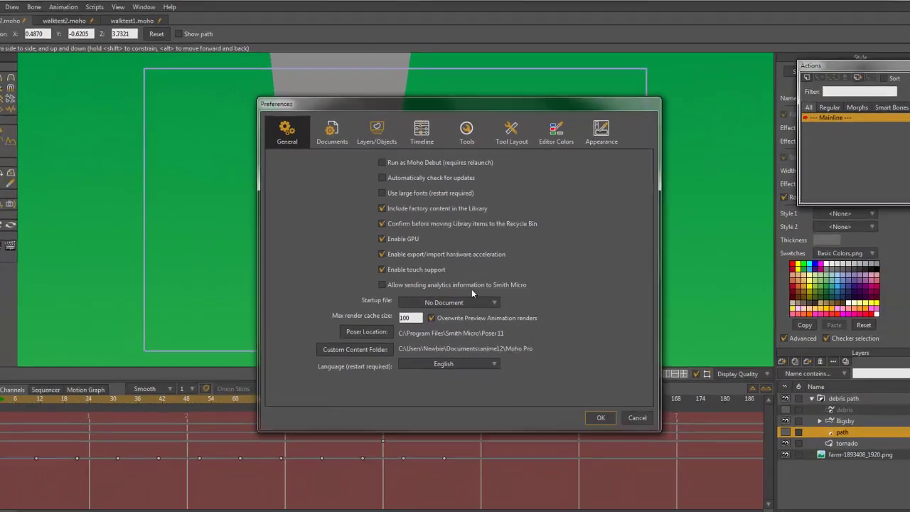
{"action": "key", "text": "alt+Tab"}
{"action": "key", "text": "alt+Tab"}
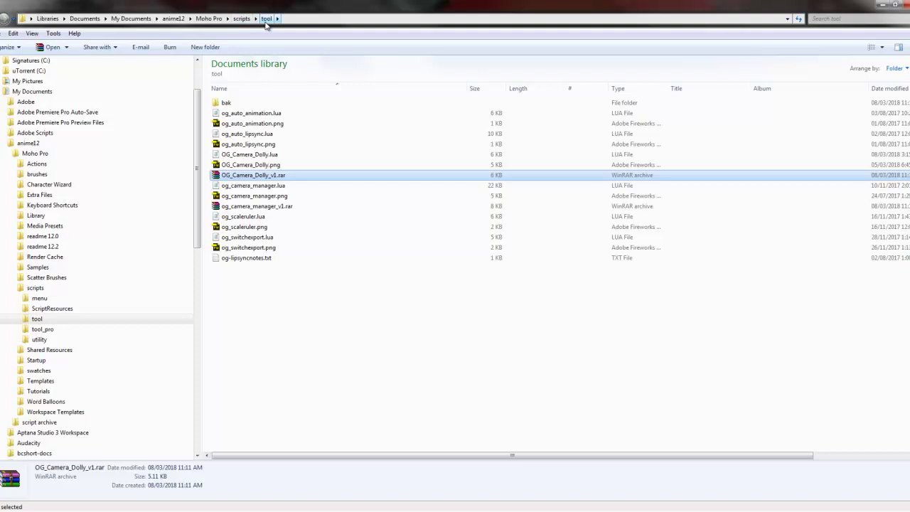
{"action": "left_click", "coordinate": [317, 283]}
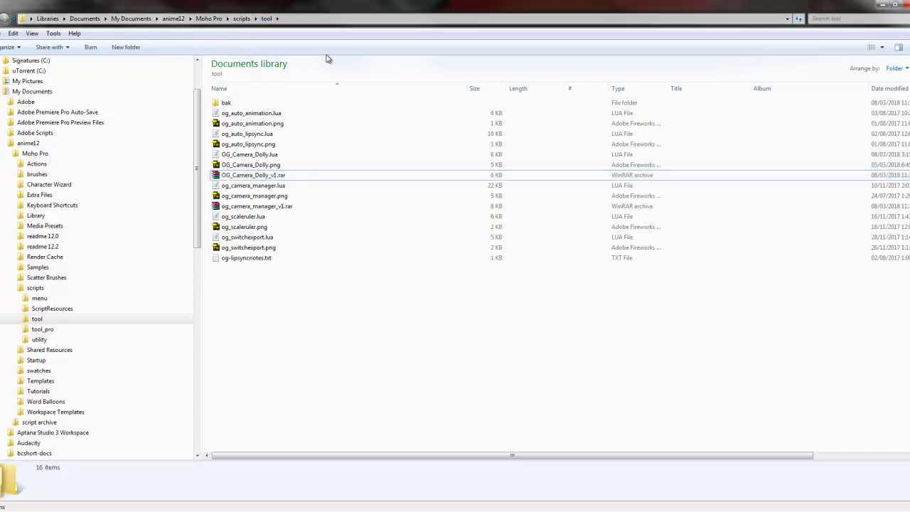
Return to Moho and cancel the Preferences dialog without changes
{"action": "key", "text": "alt+Tab"}
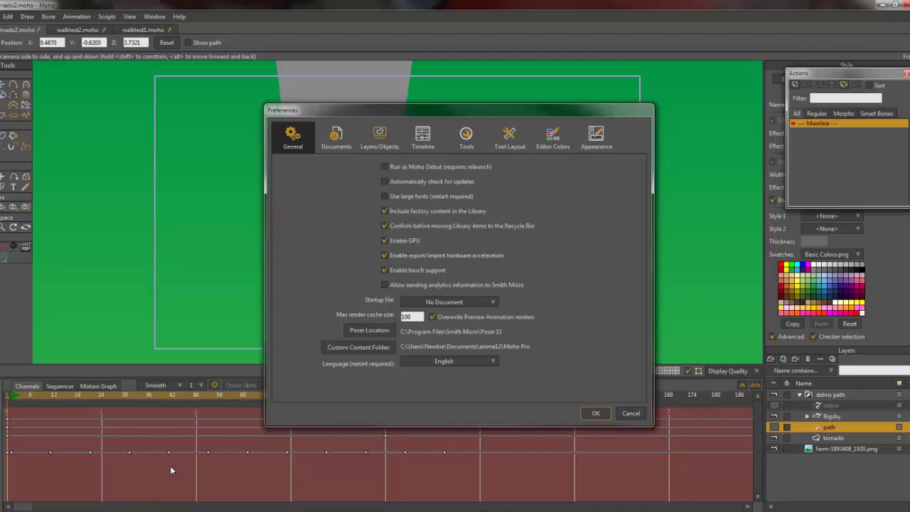
{"action": "left_click", "coordinate": [630, 414]}
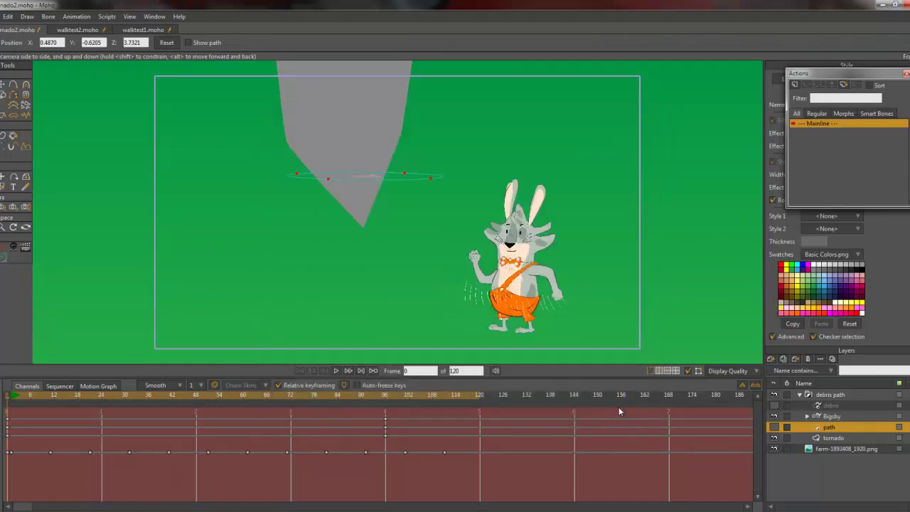